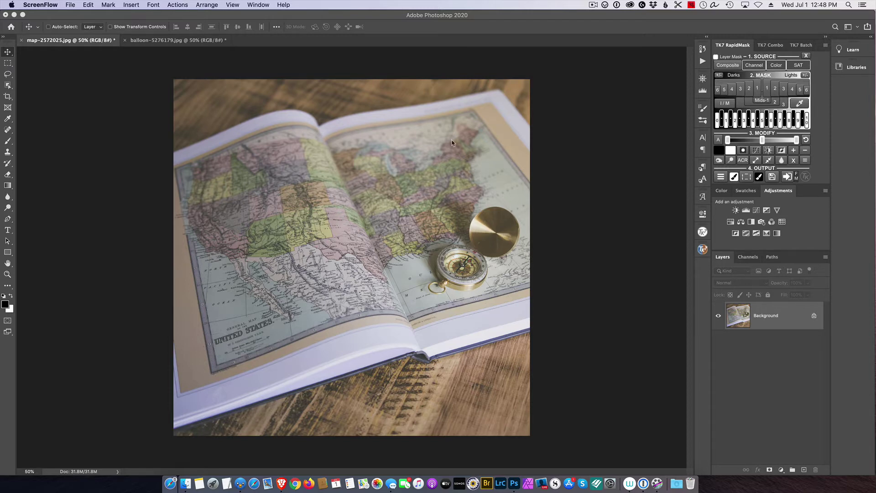
Switch between the balloon-5276179.jpg and map-2572025.jpg photos, ending on the map
left_click(169, 43)
left_click(169, 42)
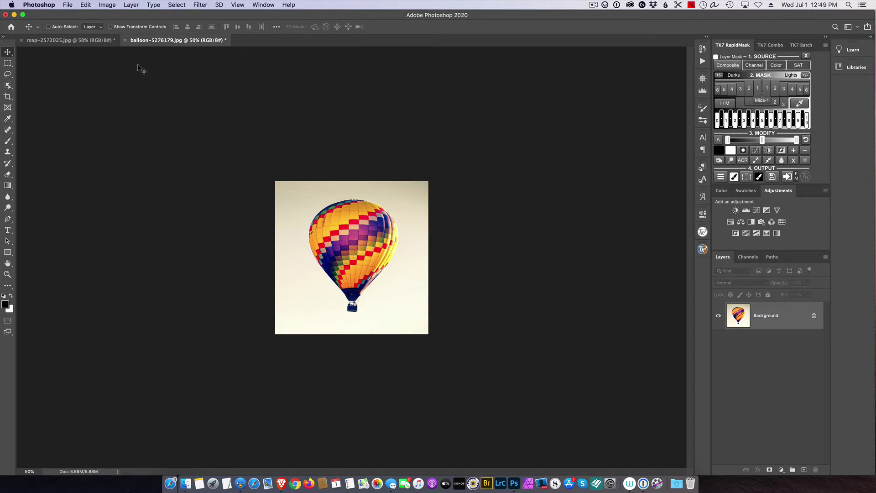
left_click(91, 41)
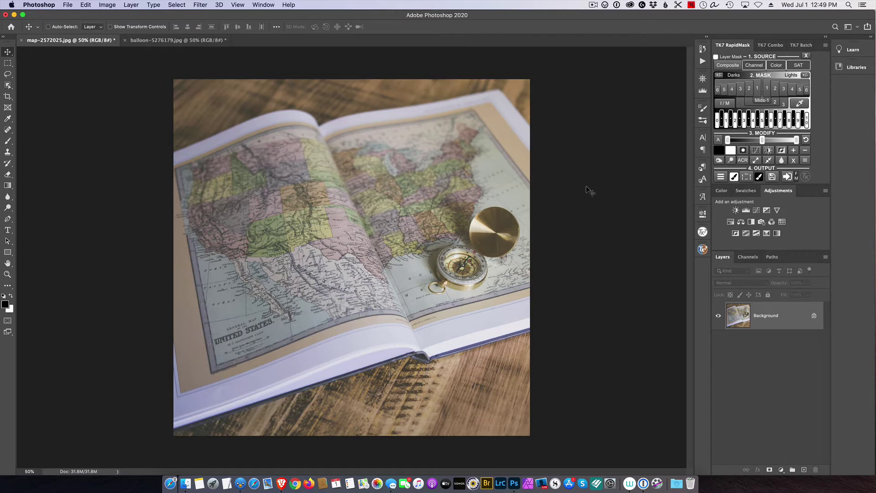
Select the balloon as the subject in balloon-5276179.jpg, copy it, and return to the map
left_click(184, 41)
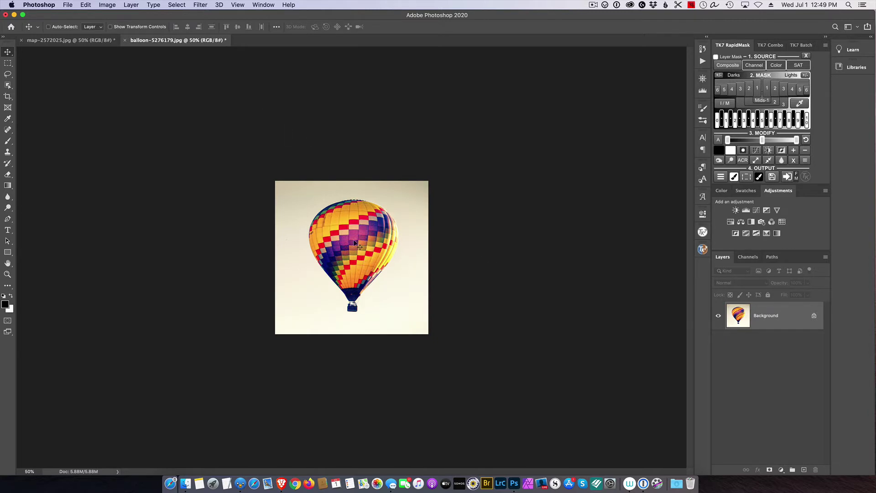
left_click(177, 6)
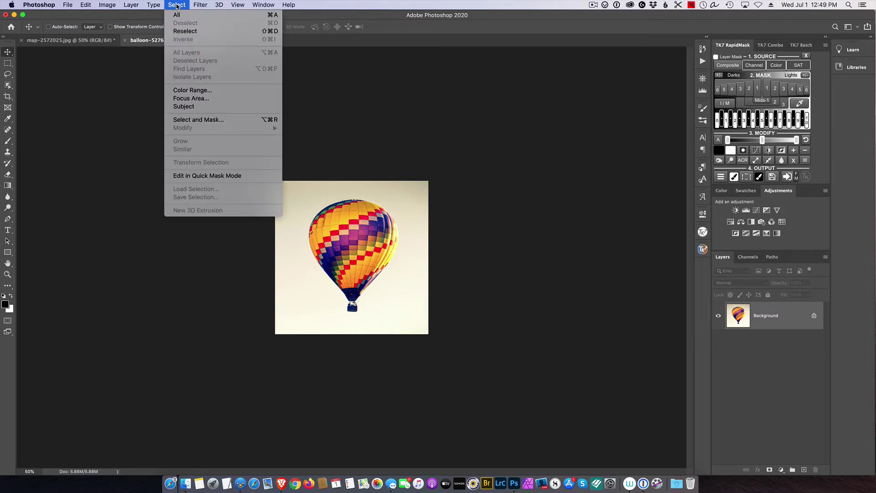
left_click(206, 108)
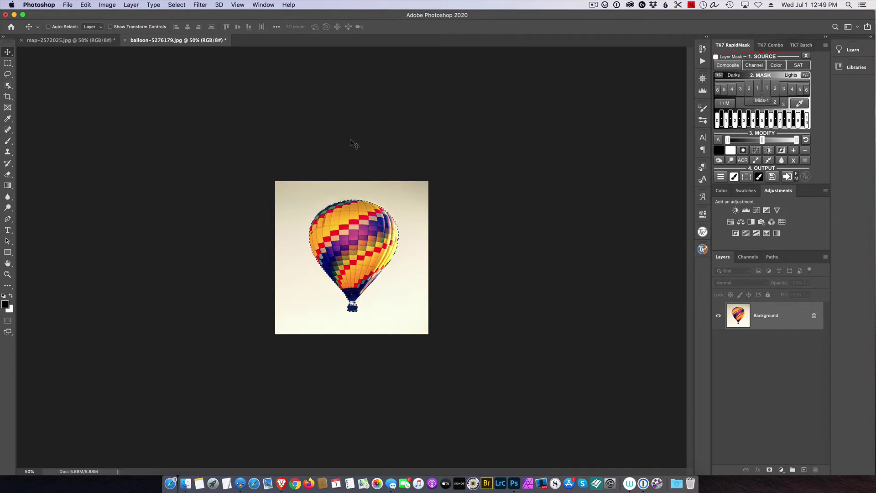
left_click(86, 6)
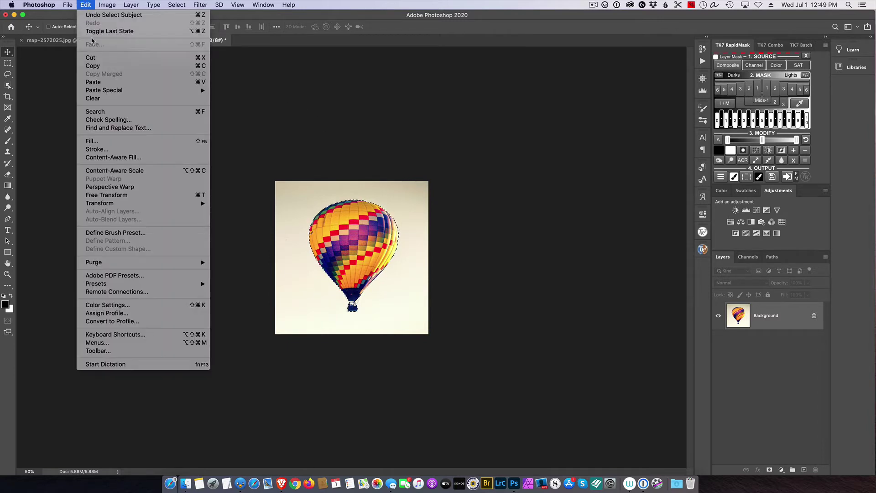
left_click(107, 67)
left_click(50, 40)
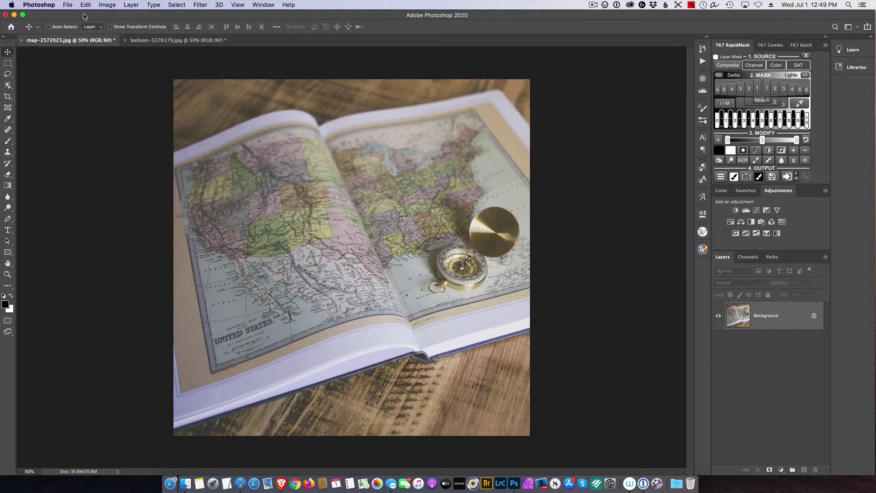
Paste the balloon into the map photo and drag it toward the upper left
left_click(85, 5)
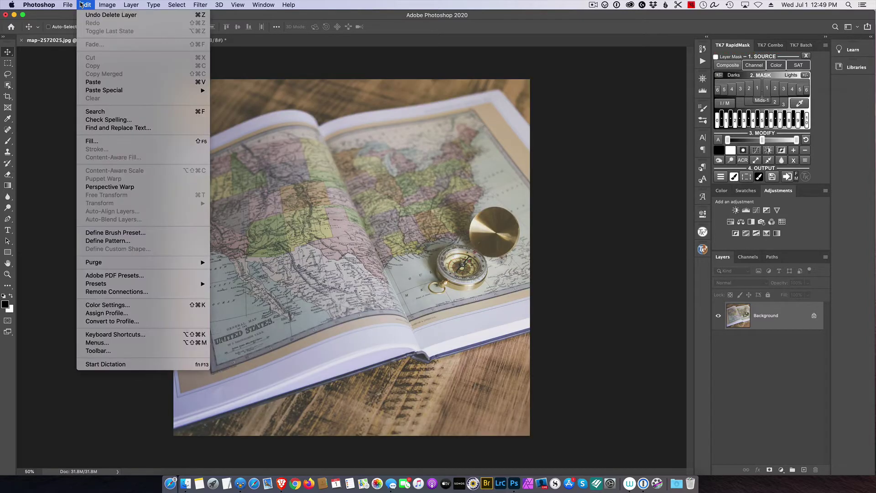
left_click(106, 81)
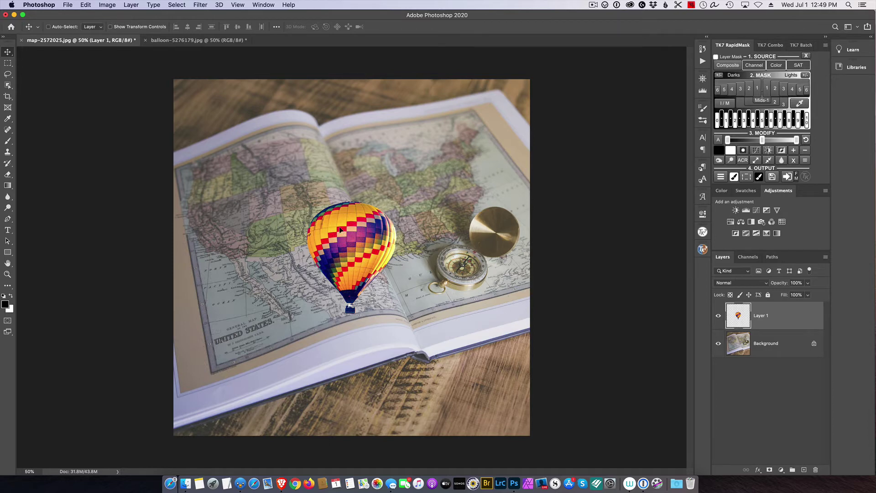
left_click_drag(348, 234, 251, 135)
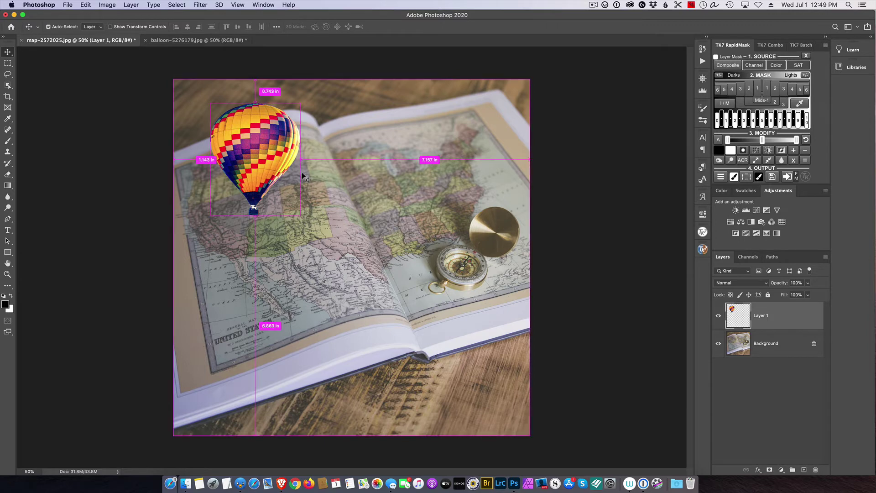
Scale the balloon down to about 59% and nudge it slightly left and down
key("super+t")
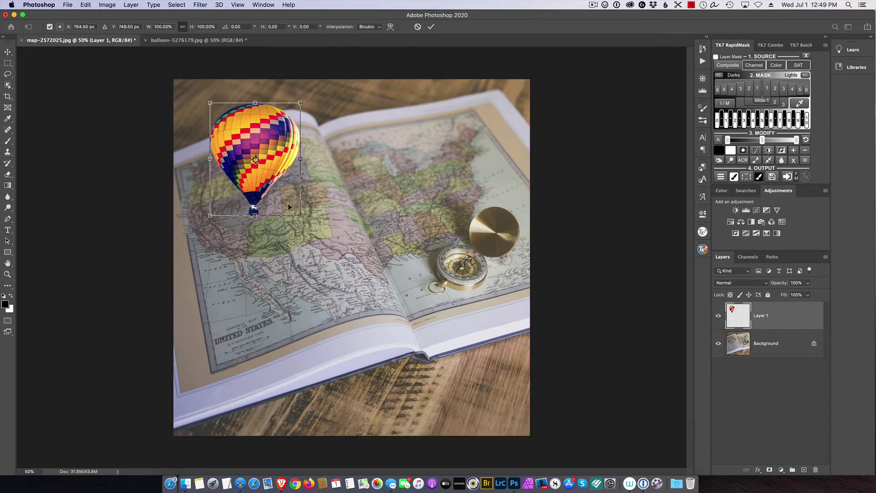
left_click_drag(297, 214, 256, 174)
key("Return")
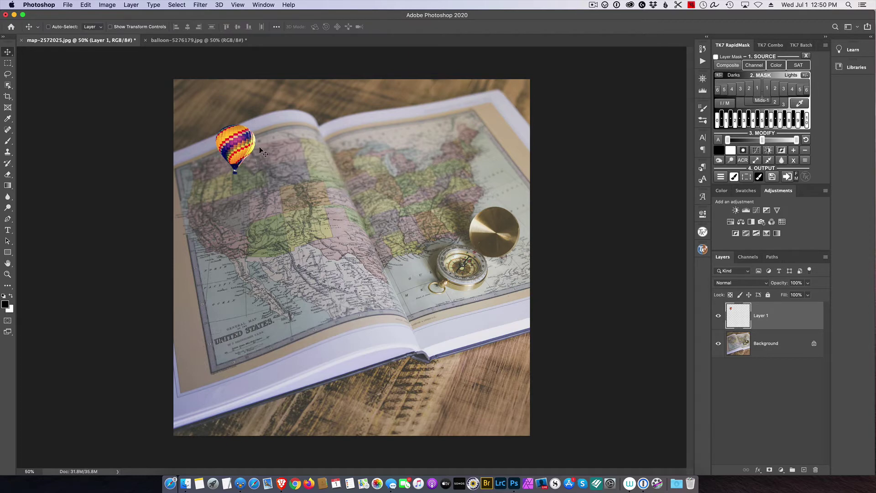
left_click_drag(243, 147, 236, 153)
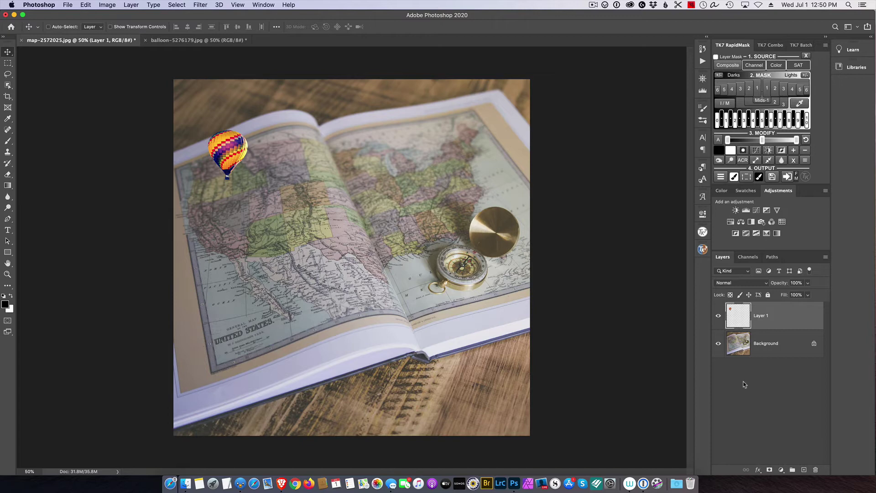
left_click(759, 470)
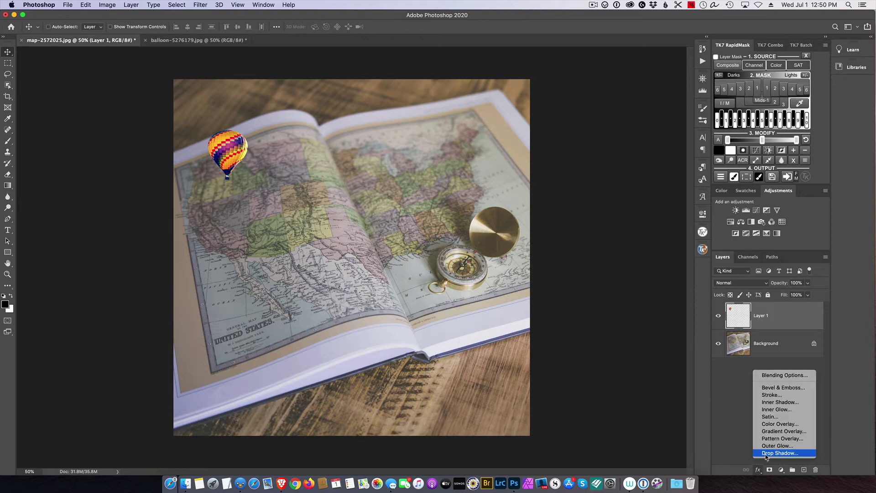
left_click(766, 453)
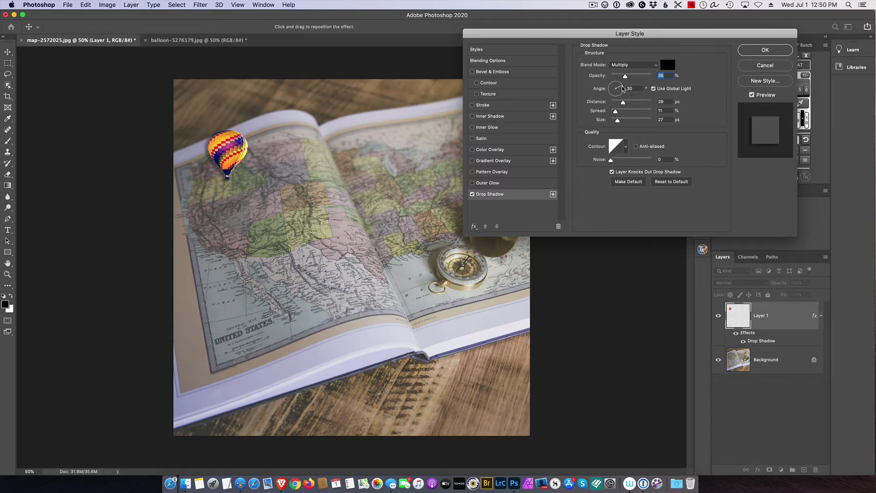
mouse_move(623, 88)
left_mouse_down()
mouse_move(607, 97)
mouse_move(632, 86)
left_mouse_up()
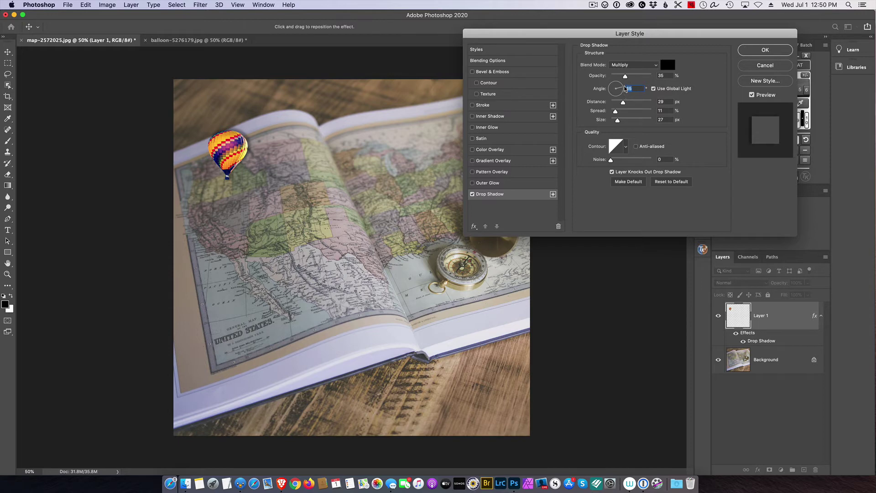
left_click(749, 67)
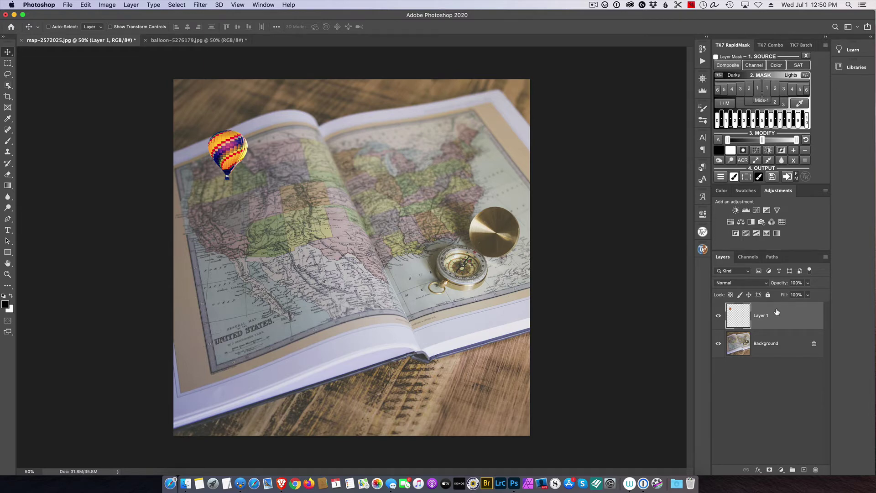
Duplicate the balloon layer, rotate the copy about 93° clockwise, and place it below-right of the original
key("super+j")
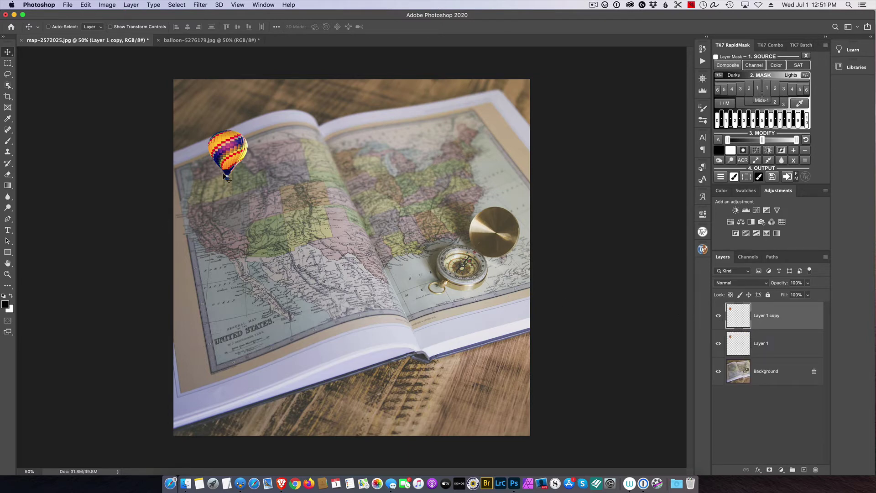
left_click_drag(225, 156, 267, 188)
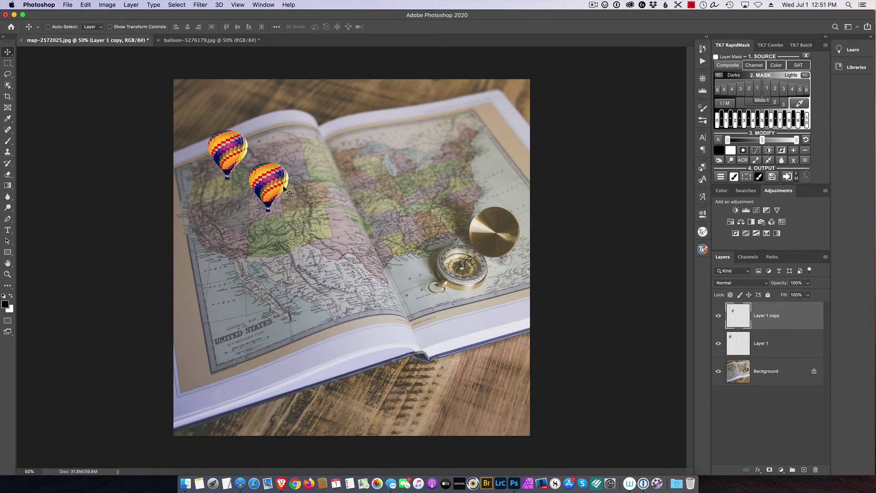
key("super+t")
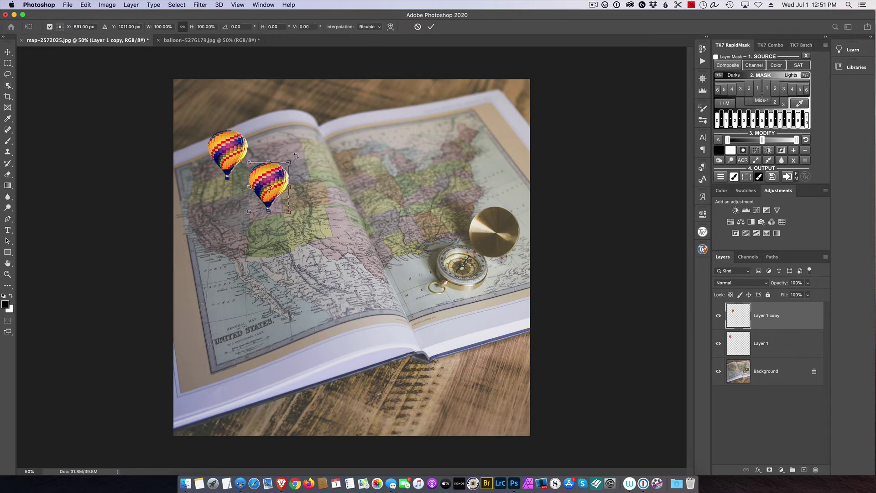
left_click_drag(296, 155, 306, 225)
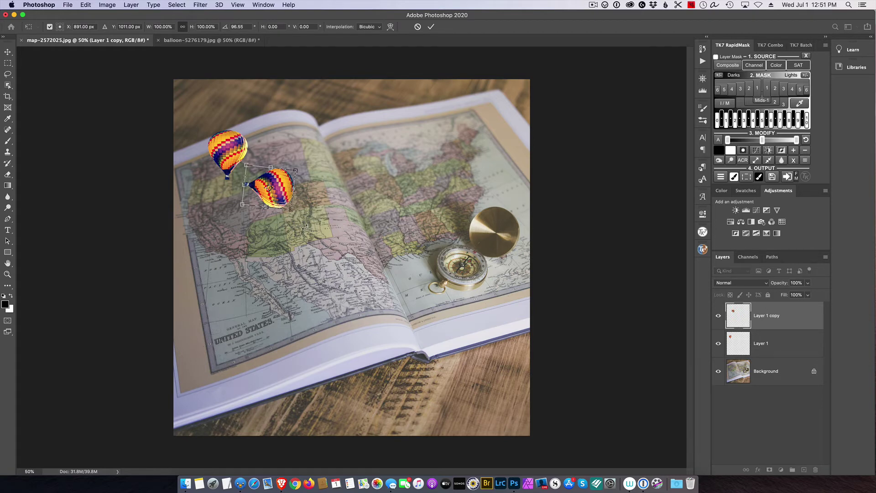
key("Return")
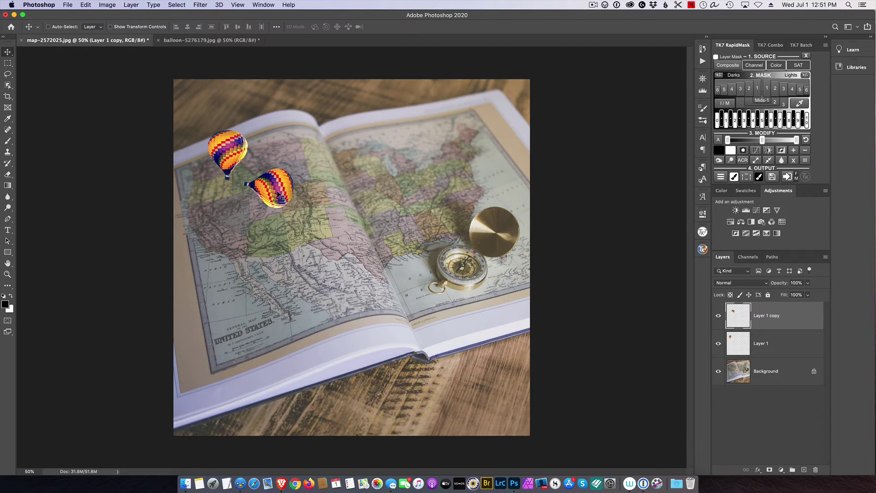
left_click_drag(280, 193, 263, 195)
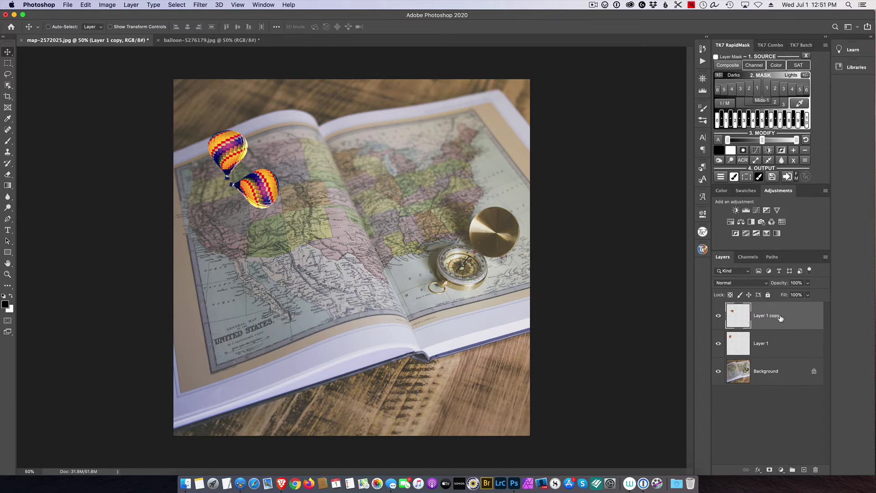
Desaturate the balloon copy on Layer 1 copy to grey
left_click(132, 5)
mouse_move(148, 48)
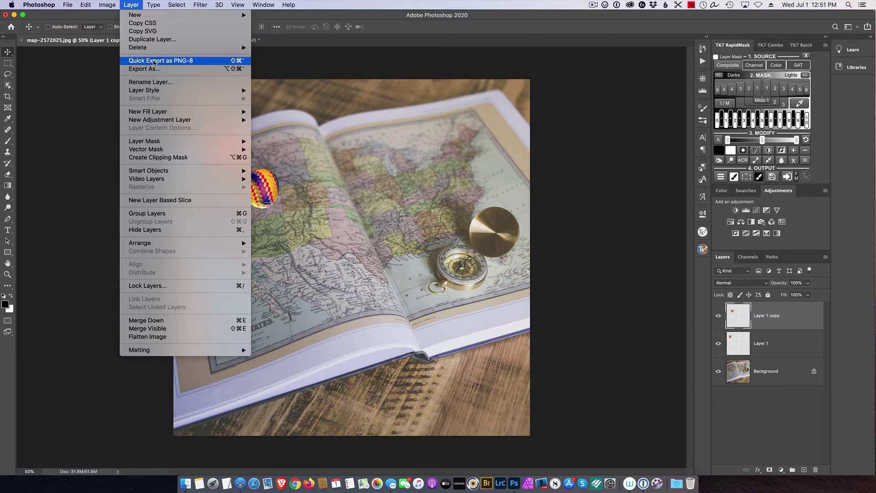
mouse_move(109, 5)
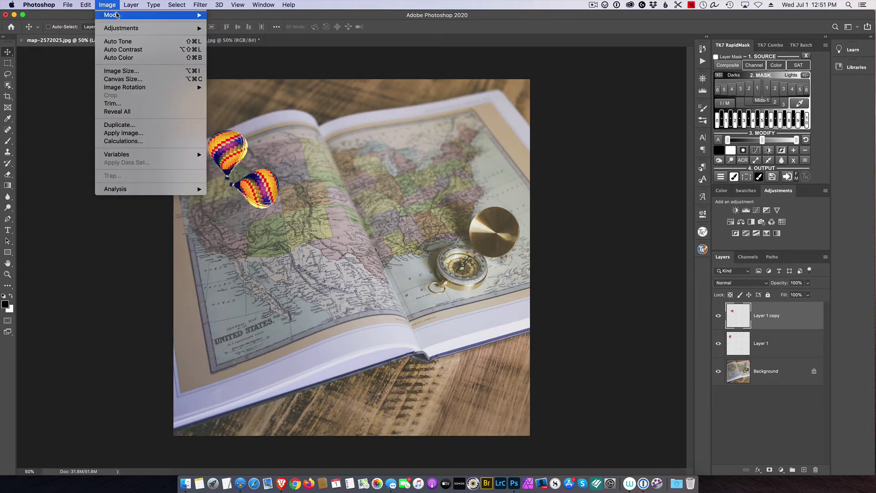
mouse_move(122, 28)
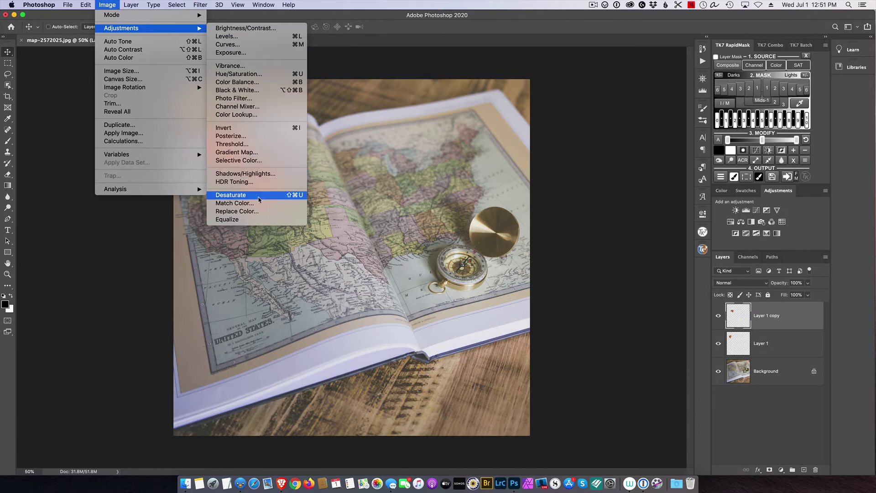
left_click(259, 200)
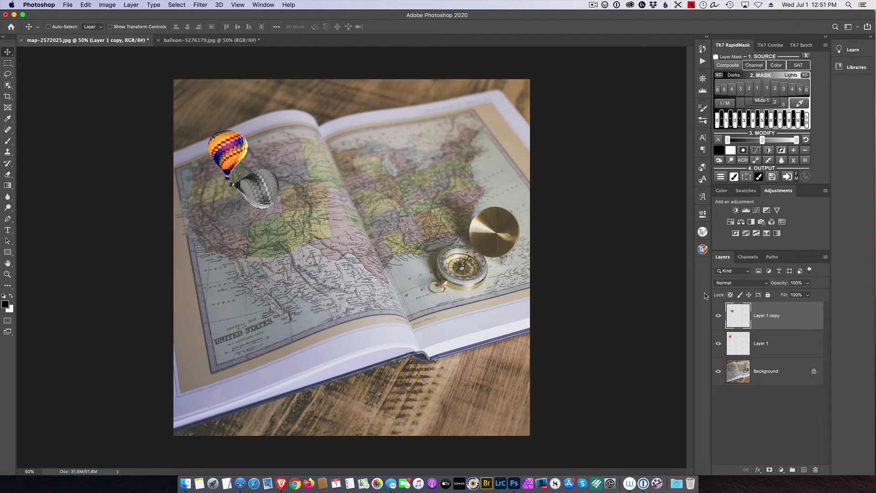
left_click(105, 5)
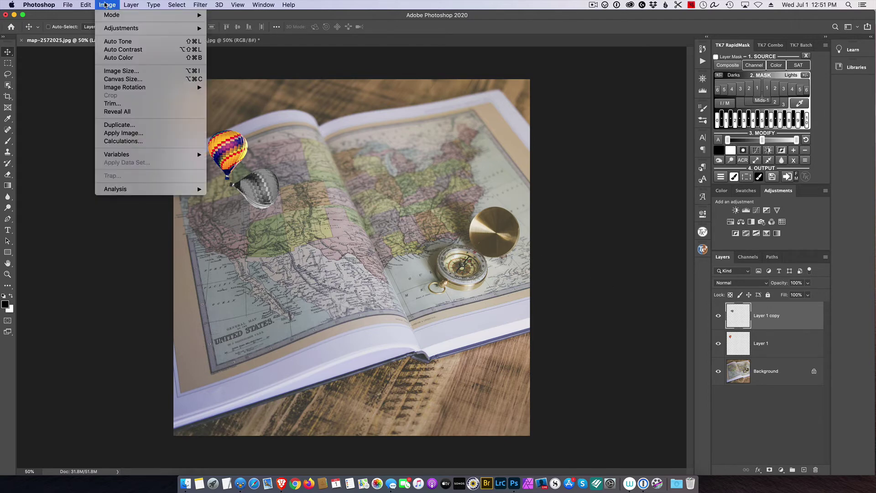
mouse_move(121, 28)
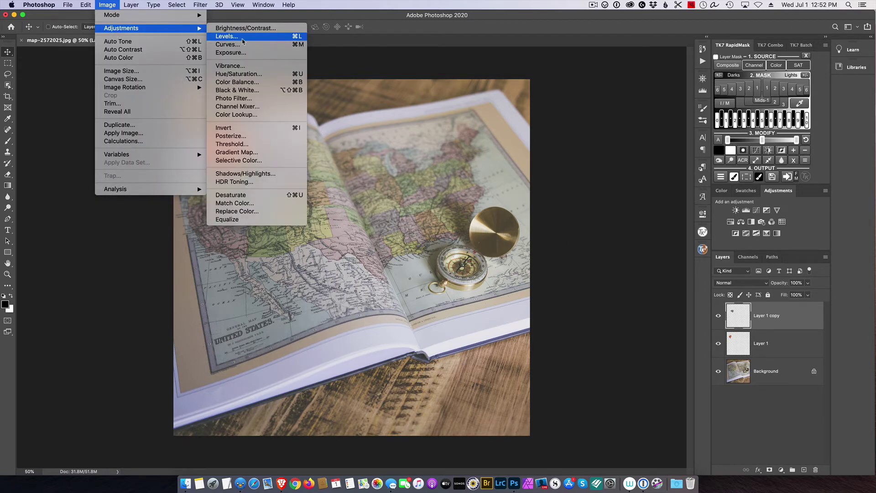
Apply Levels with output white lowered to 15 to turn the balloon copy nearly solid black
left_click(242, 42)
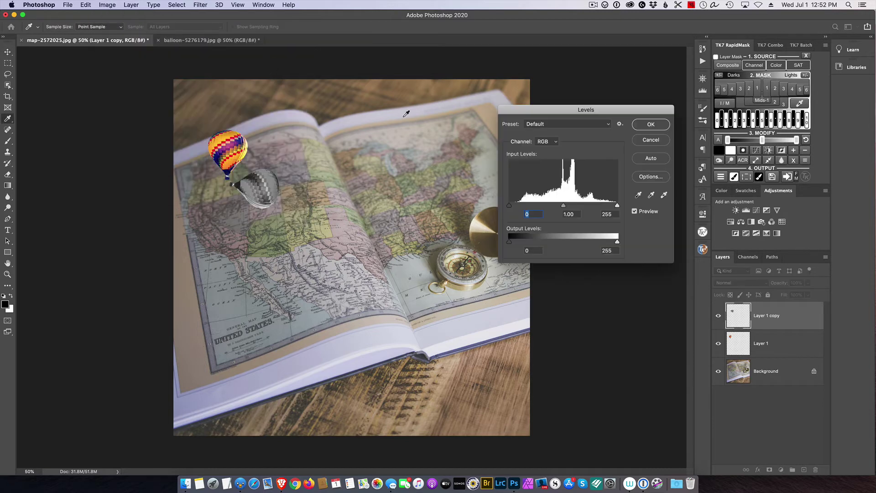
left_click_drag(559, 112, 422, 80)
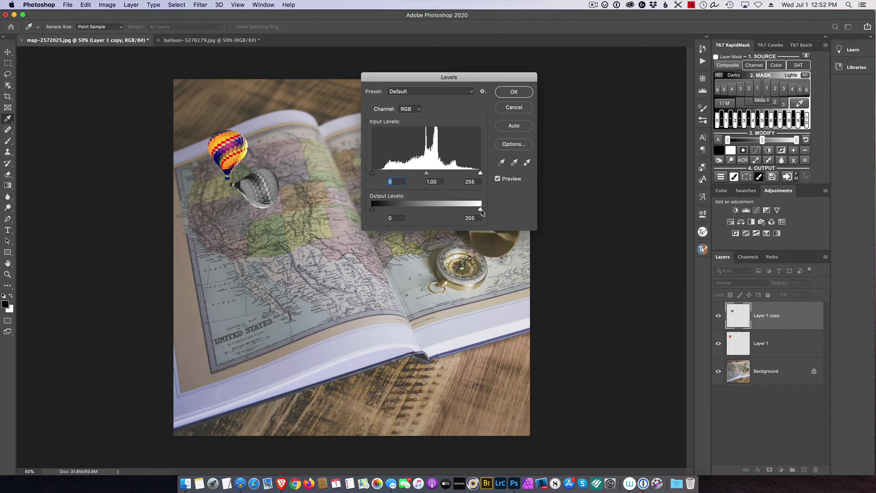
left_click_drag(481, 210, 380, 210)
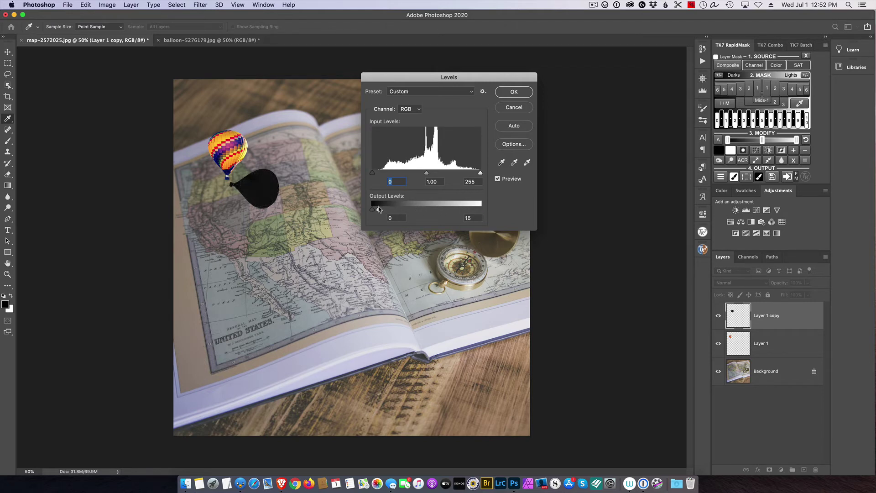
left_click(525, 94)
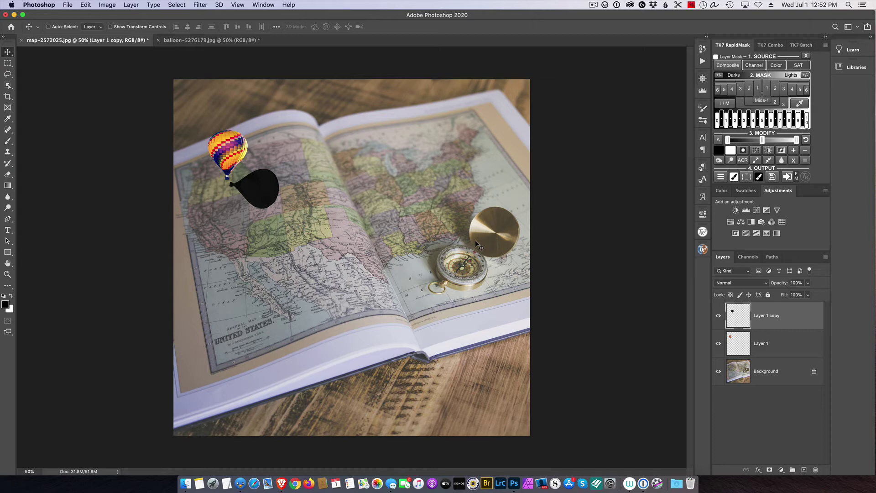
Apply a 33.1-pixel Gaussian Blur to the black balloon copy
left_click(200, 5)
mouse_move(250, 108)
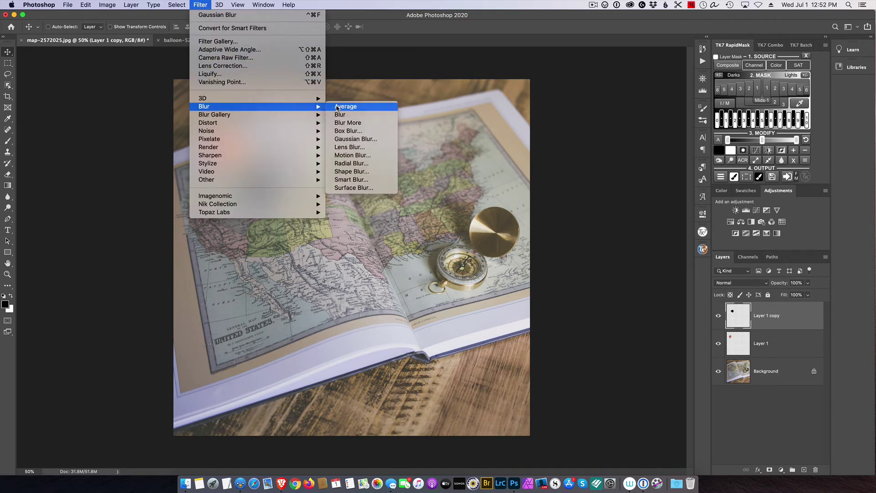
left_click(364, 139)
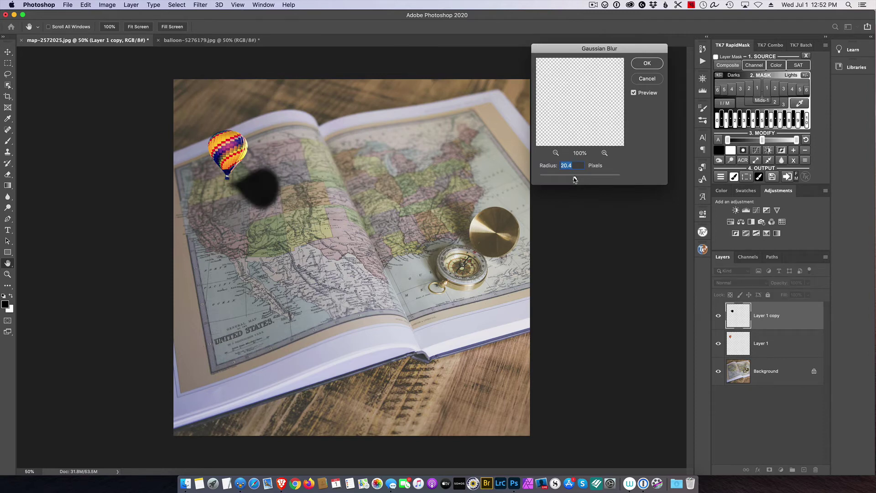
left_click_drag(576, 178, 580, 179)
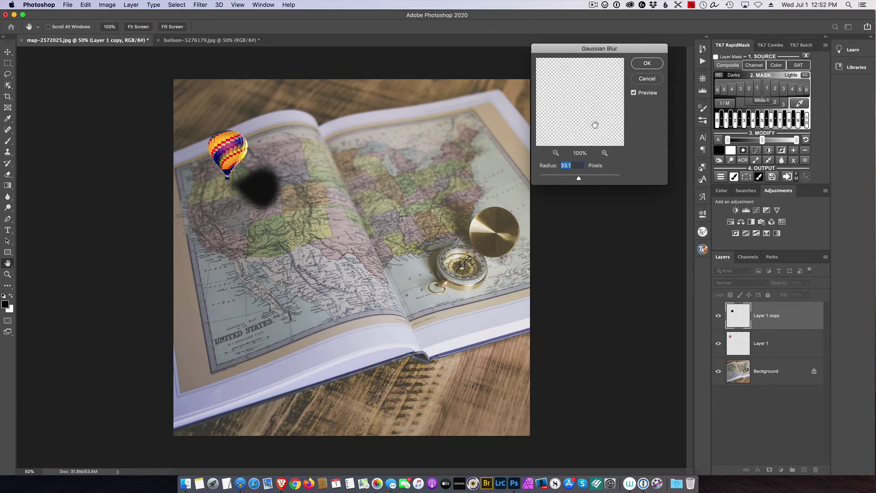
left_click(648, 64)
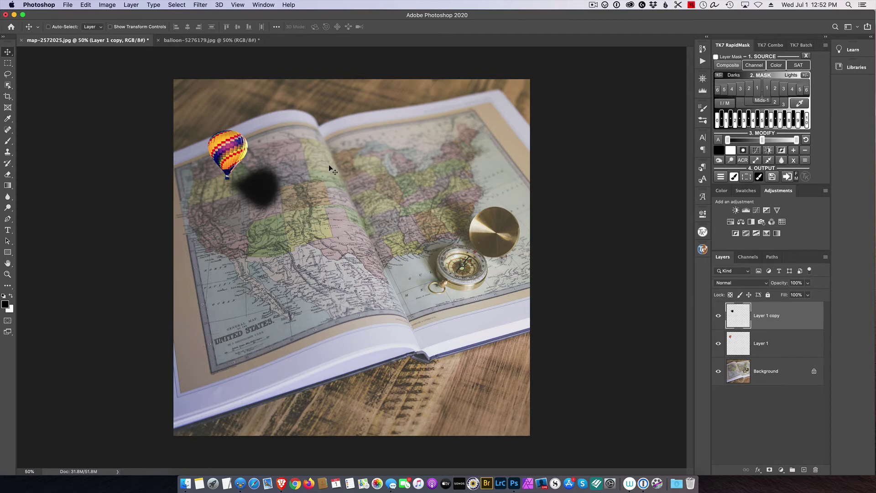
Lower the Layer 1 copy shadow's opacity to 73%
scroll(329, 166, "up", 3)
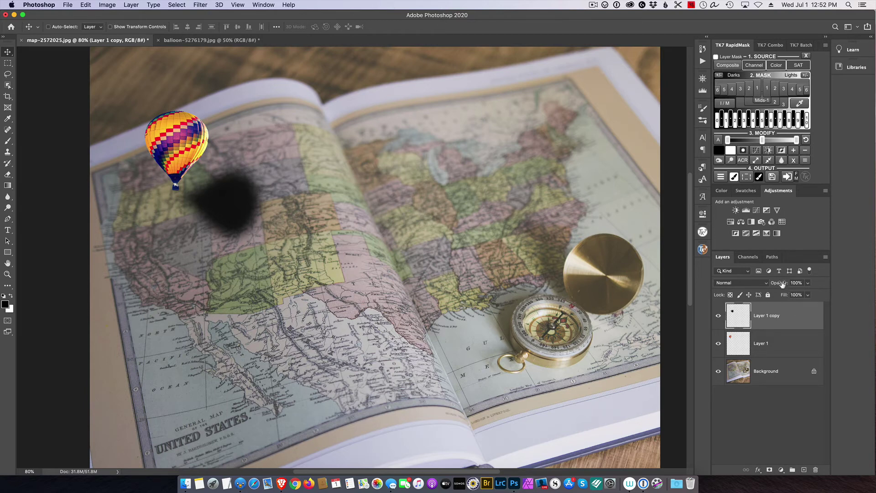
mouse_move(782, 284)
left_mouse_down()
mouse_move(766, 288)
mouse_move(778, 287)
left_mouse_up()
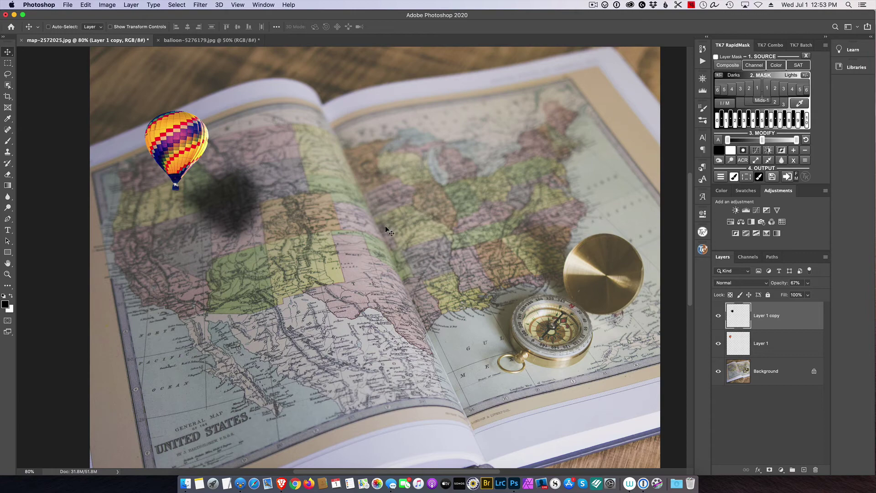
key("super+minus")
key("super+minus")
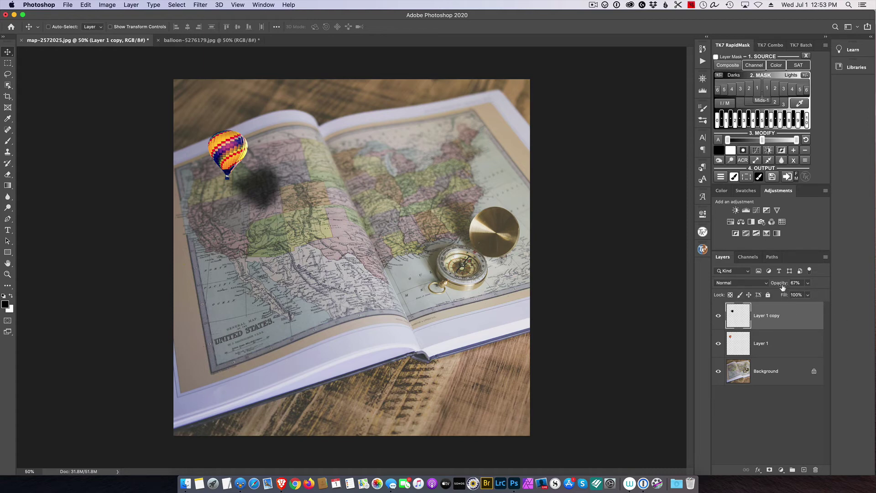
left_click_drag(783, 286, 776, 287)
Add a Curves adjustment clipped to Layer 1, pulling input 136 down to 105
left_click(773, 344)
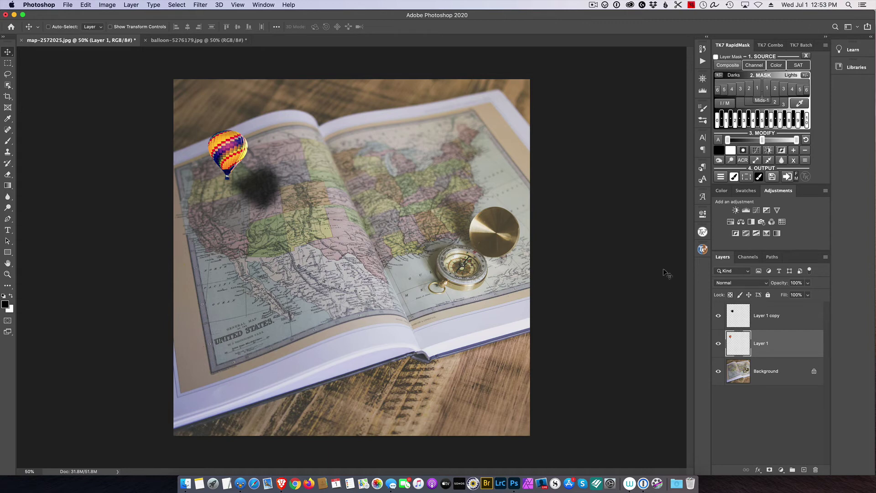
left_click(757, 211)
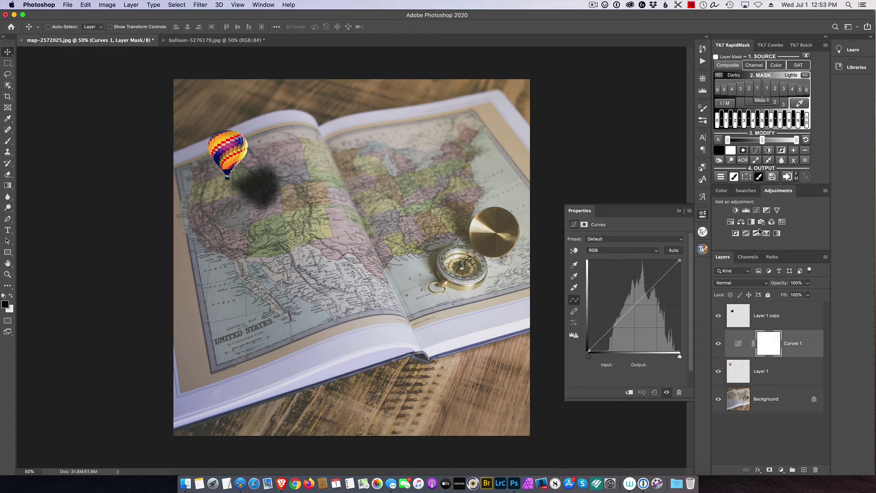
left_click(630, 393)
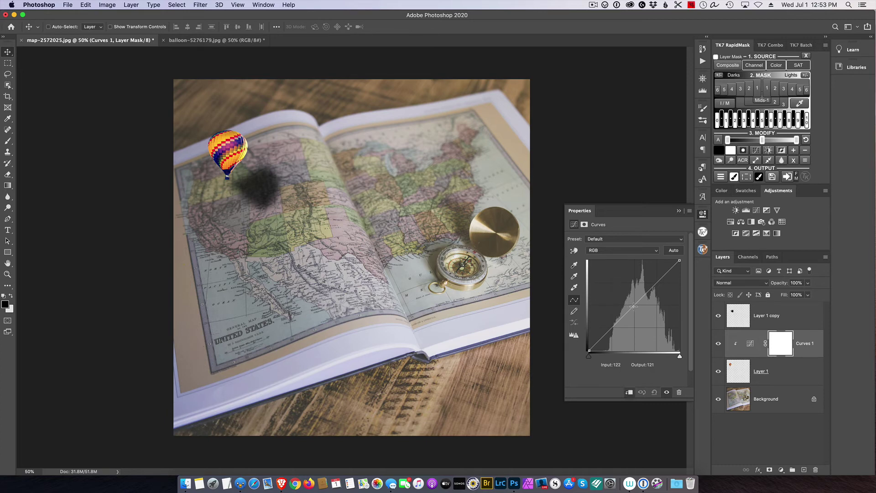
left_click_drag(634, 306, 637, 313)
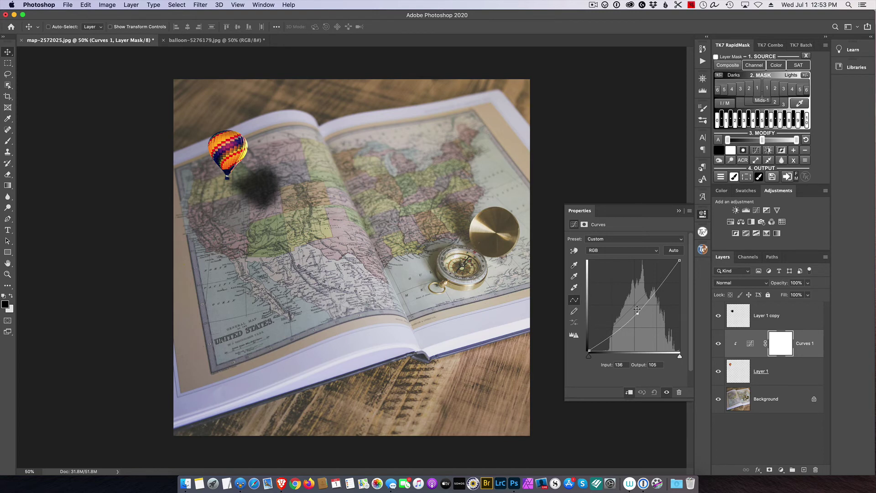
left_click(718, 347)
left_click(719, 346)
left_click(678, 211)
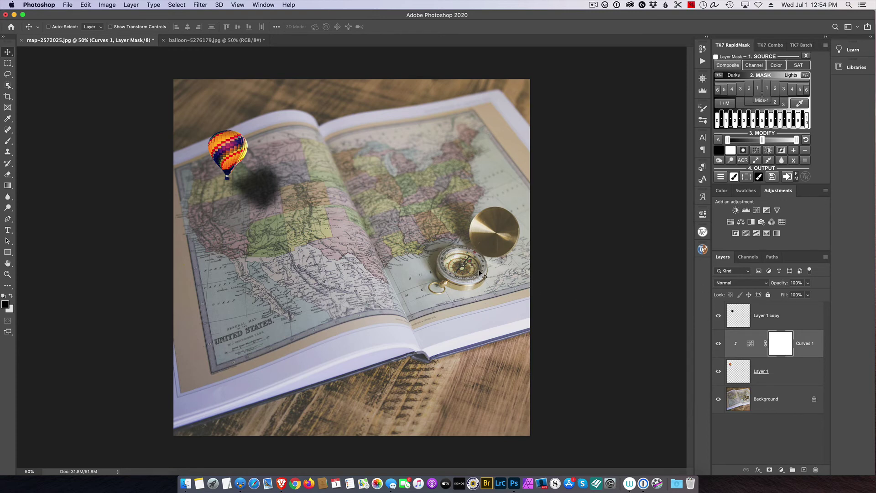
Set the Layer 1 copy shadow's opacity to 61%
left_click(774, 320)
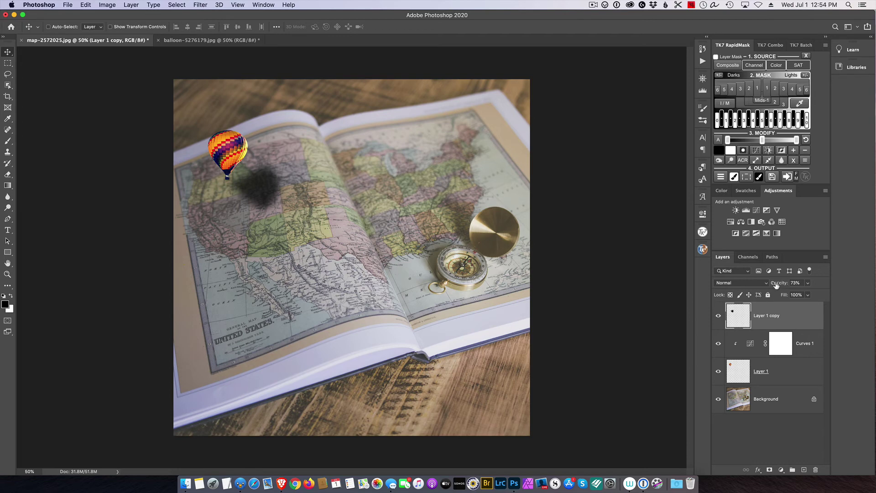
left_click_drag(776, 286, 778, 284)
left_click_drag(780, 285, 771, 285)
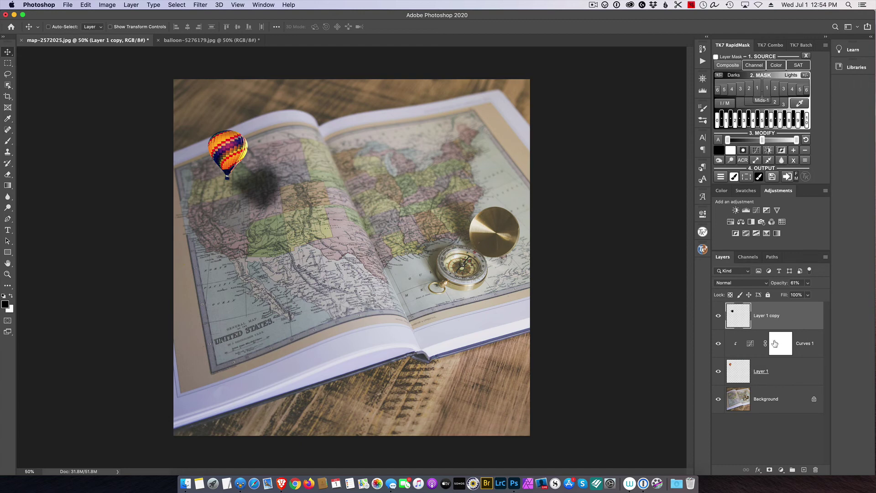
left_click(772, 375)
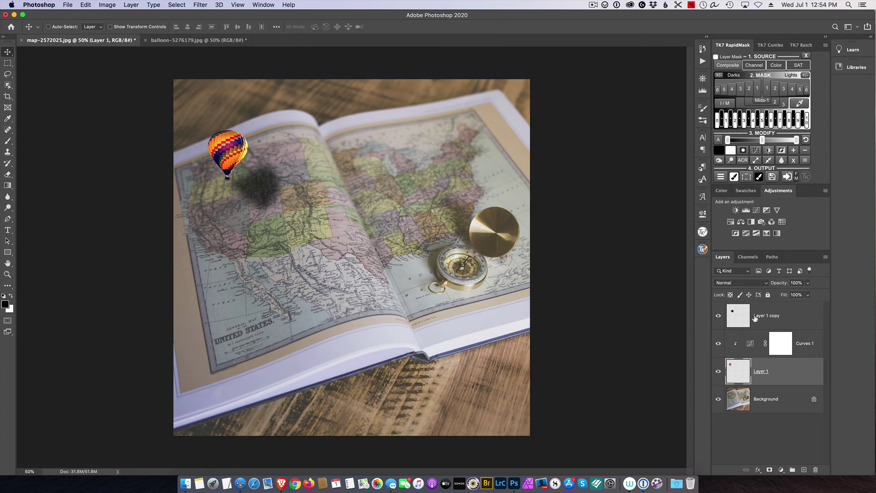
Add a Color Lookup layer above Layer 1 copy using the LateSunset.3DL preset
left_click(771, 316)
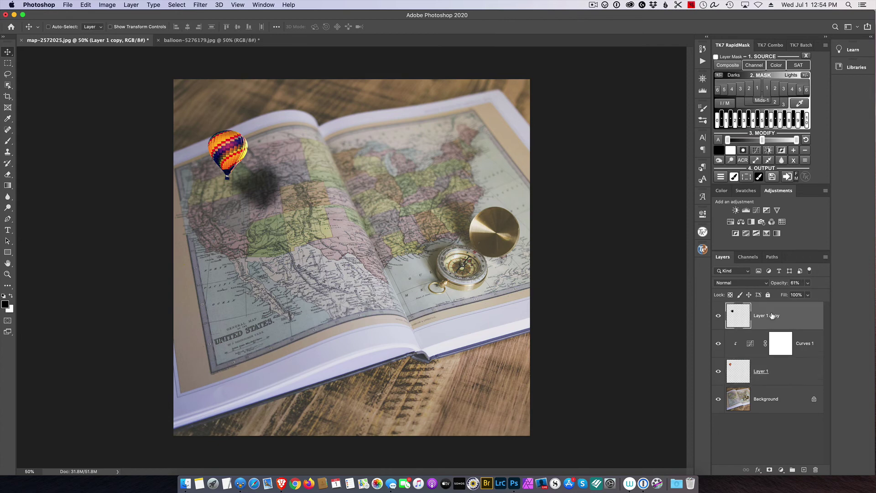
left_click(783, 223)
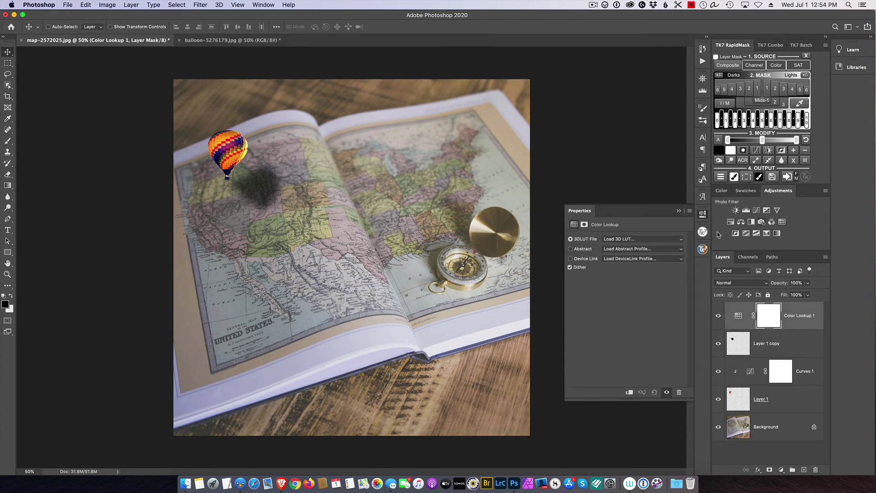
left_click(662, 240)
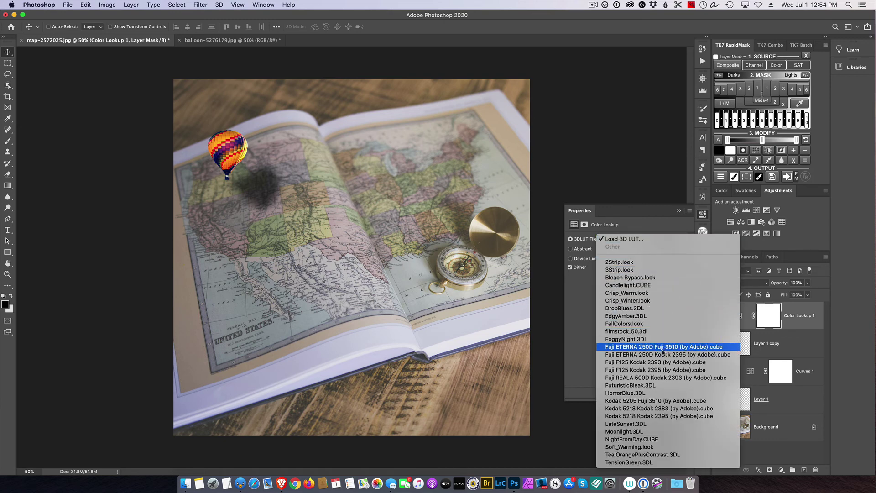
left_click(644, 424)
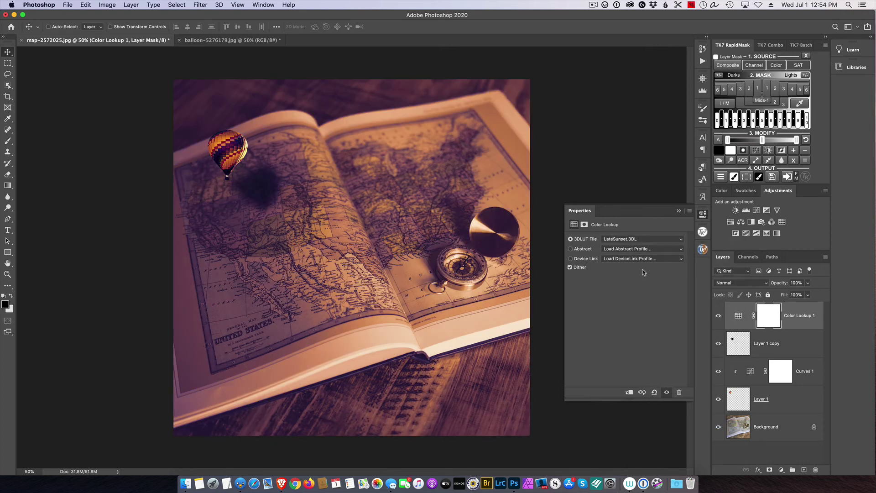
left_click(679, 211)
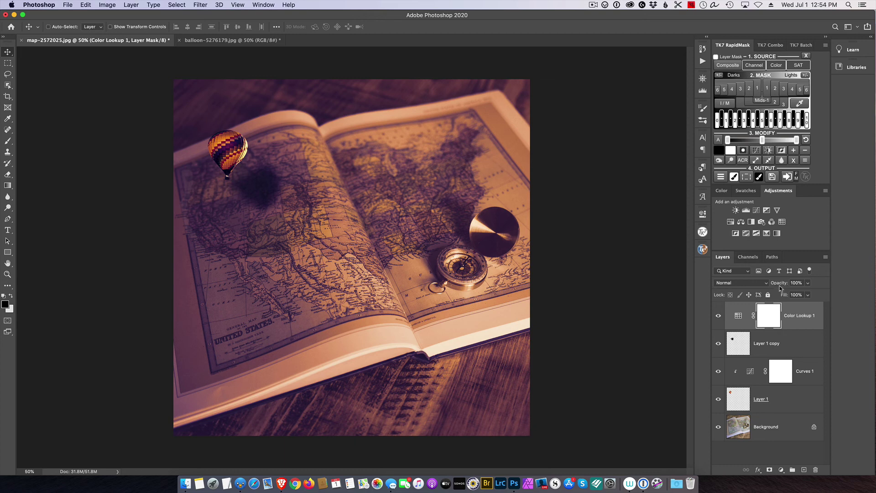
Lower the Color Lookup 1 layer's opacity to 30%
mouse_move(783, 285)
left_mouse_down()
mouse_move(769, 286)
mouse_move(777, 285)
left_mouse_up()
mouse_move(776, 286)
left_mouse_down()
mouse_move(783, 287)
mouse_move(776, 285)
left_mouse_up()
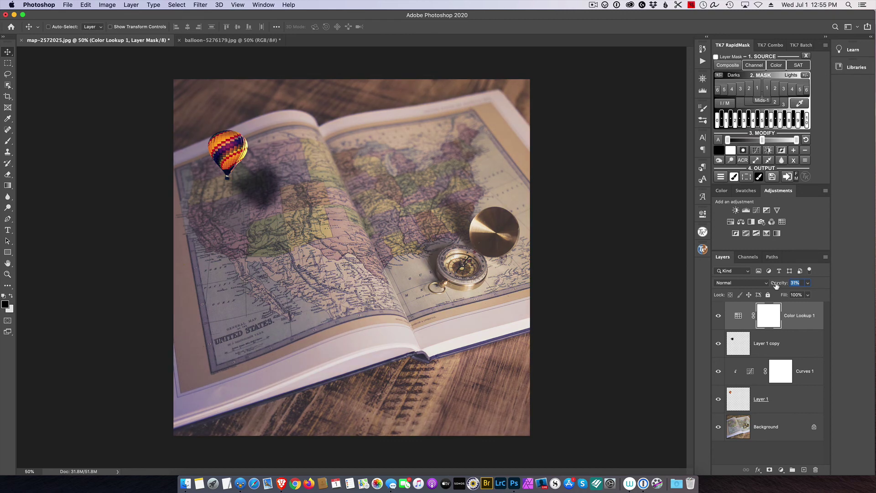
left_click_drag(776, 285, 776, 286)
Toggle Color Lookup 1's visibility off and on twice to compare the graded image
left_click(719, 317)
left_click(719, 317)
left_click(719, 317)
left_click(719, 317)
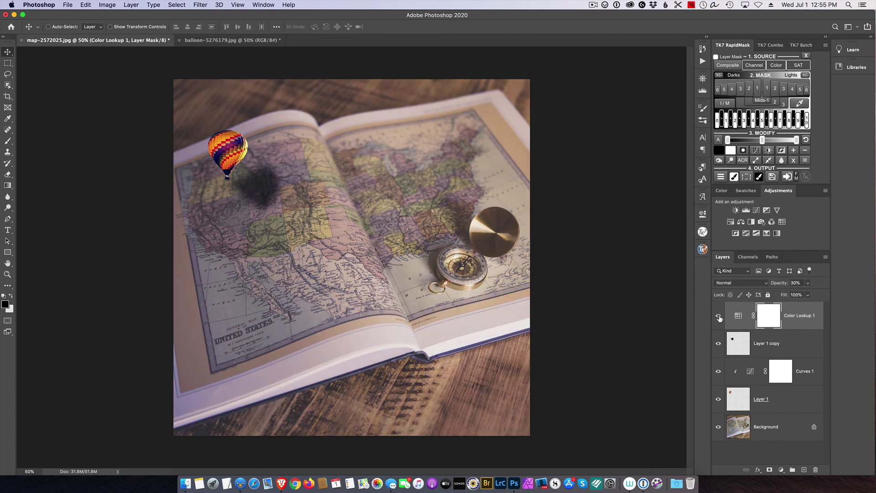